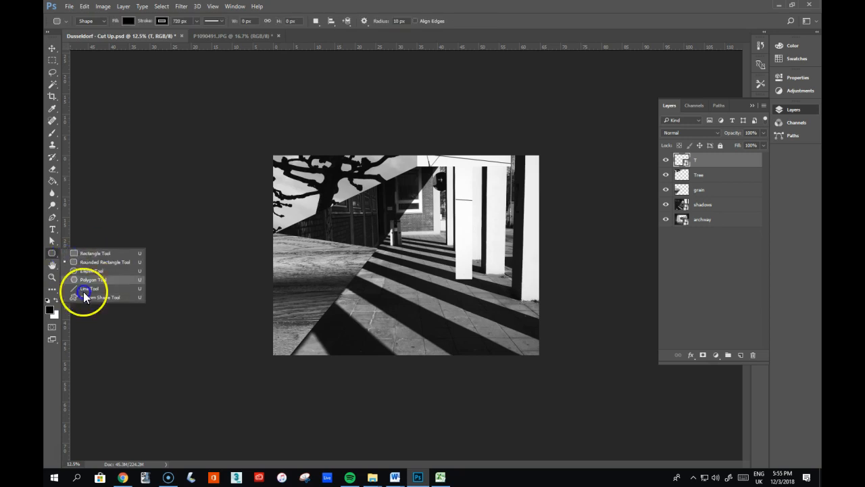
Step: Choose the Rectangle Tool and hide the T, Tree, grain and shadows layers, leaving only the archway layer visible
{"action": "left_click", "coordinate": [93, 255]}
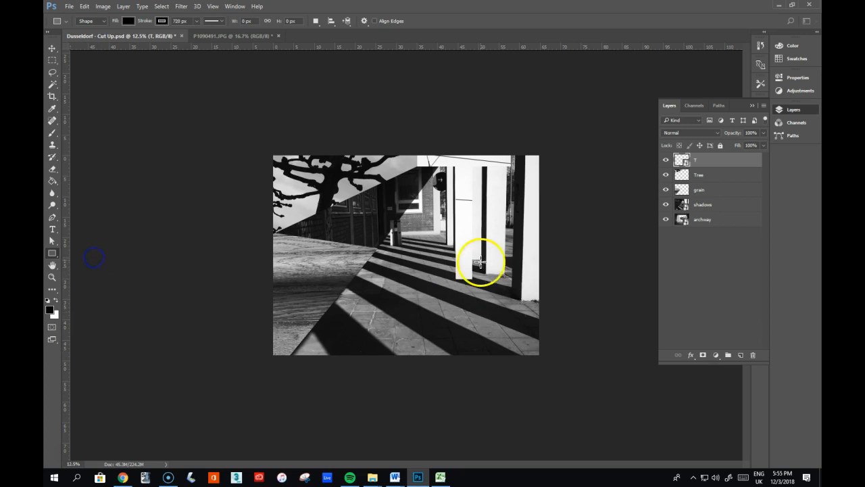
{"action": "left_click", "coordinate": [716, 207]}
{"action": "left_click", "coordinate": [665, 160]}
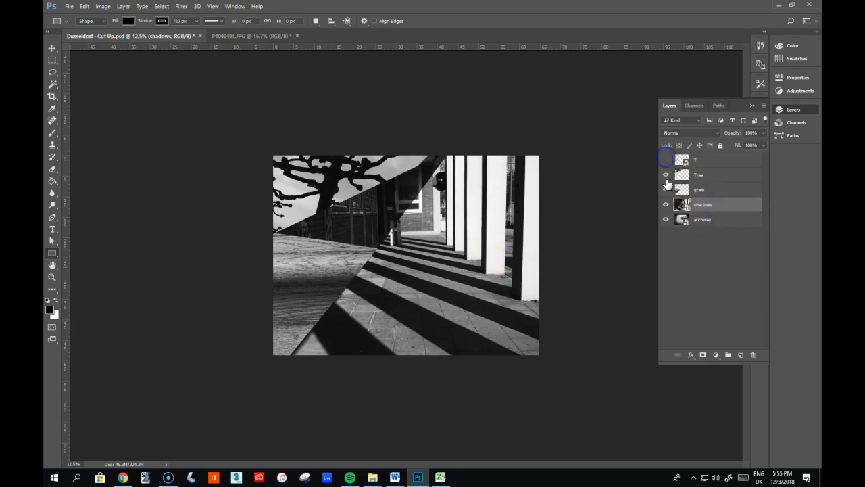
{"action": "left_click", "coordinate": [666, 175]}
{"action": "left_click", "coordinate": [665, 190]}
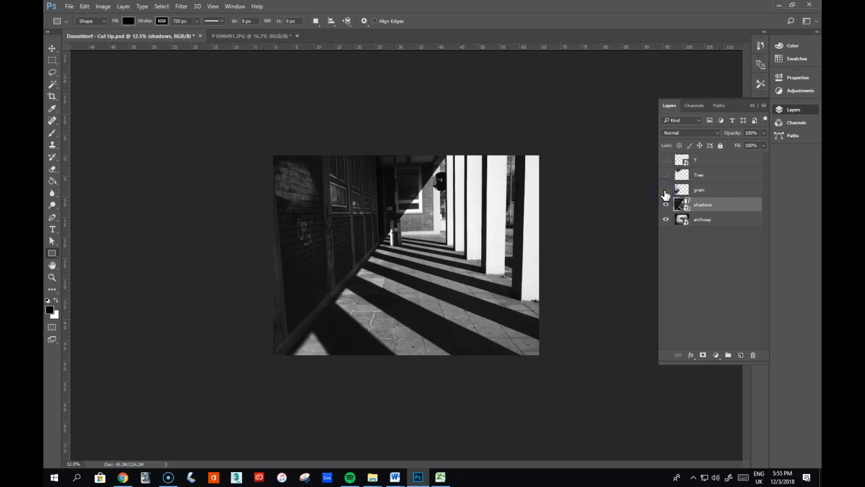
{"action": "left_click", "coordinate": [666, 204]}
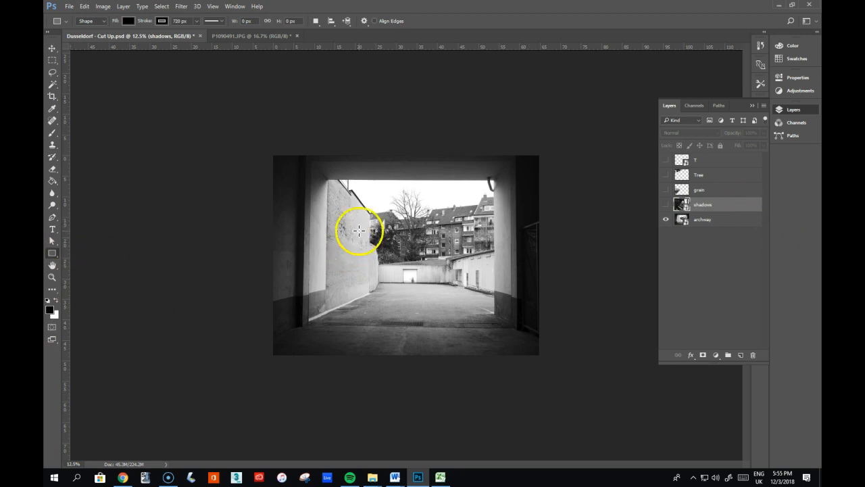
Step: Draw a black rectangle about 2864 by 2448 px over the archway opening and remove its stroke
{"action": "left_click_drag", "start_coordinate": [328, 179], "coordinate": [494, 321]}
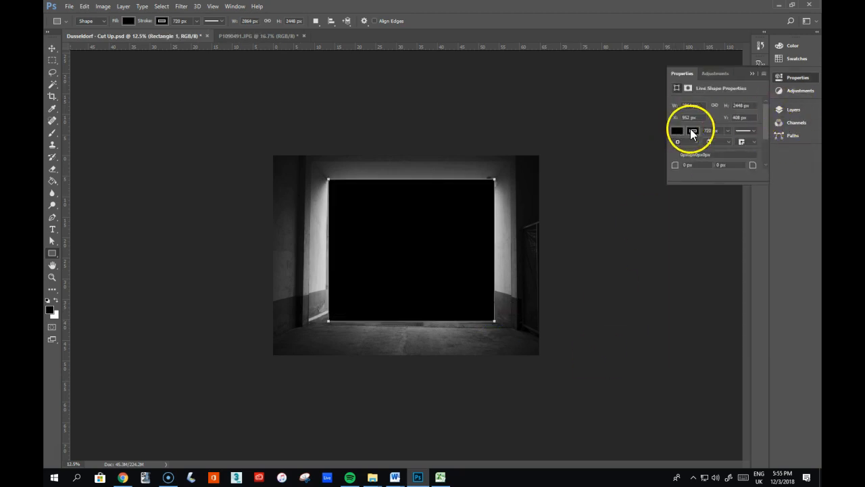
{"action": "left_click", "coordinate": [691, 130]}
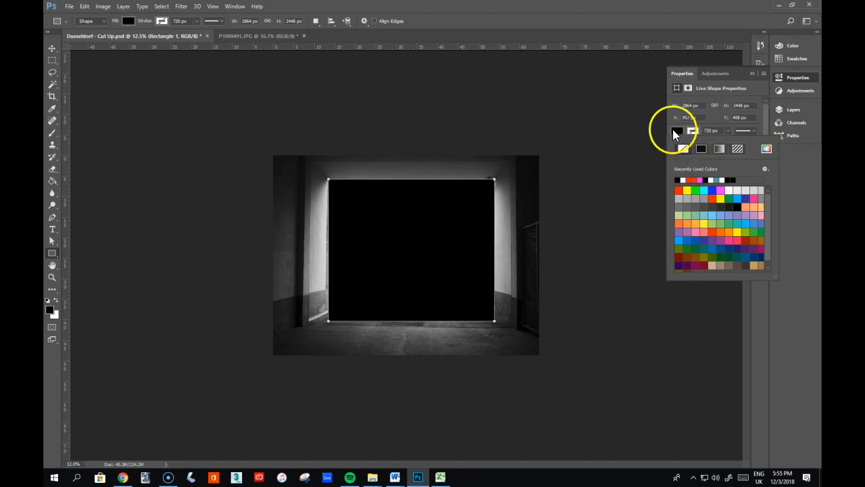
{"action": "left_click", "coordinate": [792, 110]}
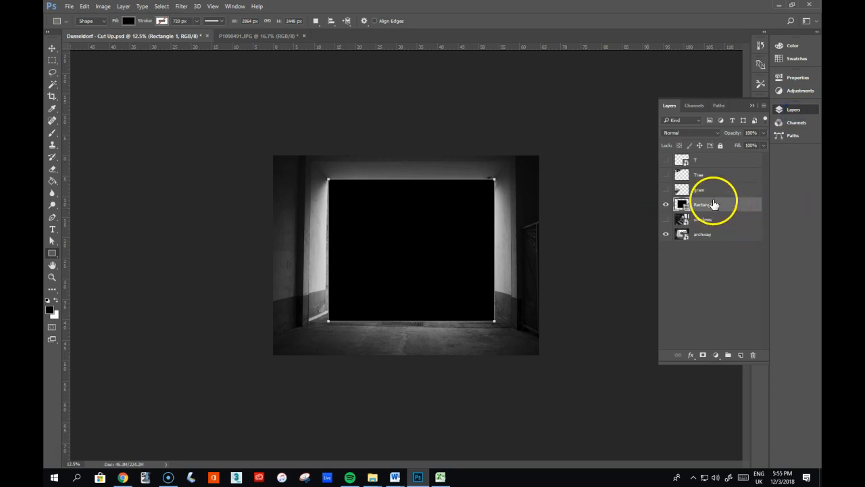
Step: Move the rectangle layer directly below the shadows layer and rename it clipping mask1
{"action": "left_click_drag", "start_coordinate": [754, 205], "coordinate": [753, 224]}
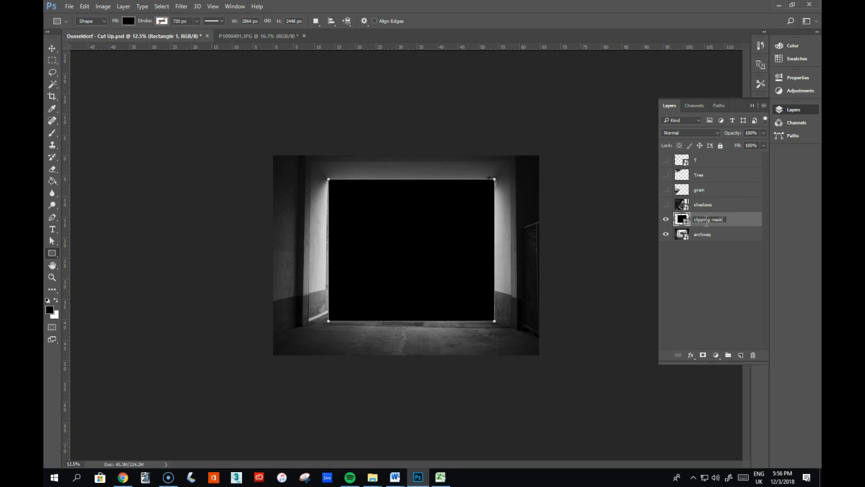
{"action": "key", "text": "Return"}
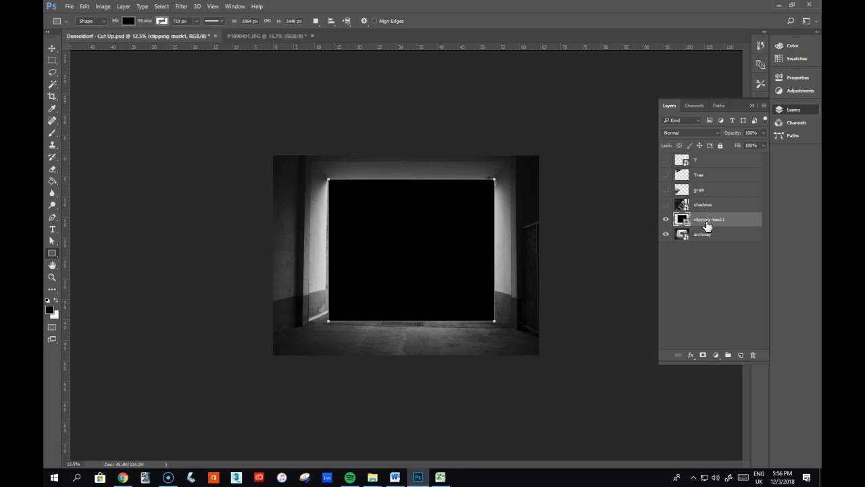
Step: Show the shadows layer and clip it to the clipping mask1 shape layer below it
{"action": "left_click", "coordinate": [666, 205]}
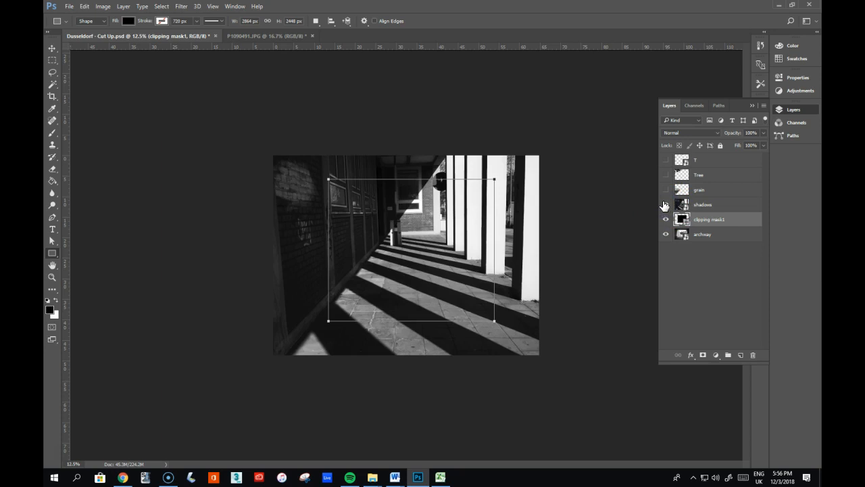
{"action": "mouse_move", "coordinate": [707, 204]}
{"action": "left_mouse_down"}
{"action": "mouse_move", "coordinate": [718, 218]}
{"action": "mouse_move", "coordinate": [722, 210]}
{"action": "left_mouse_up"}
{"action": "left_click", "coordinate": [722, 210], "text": "alt"}
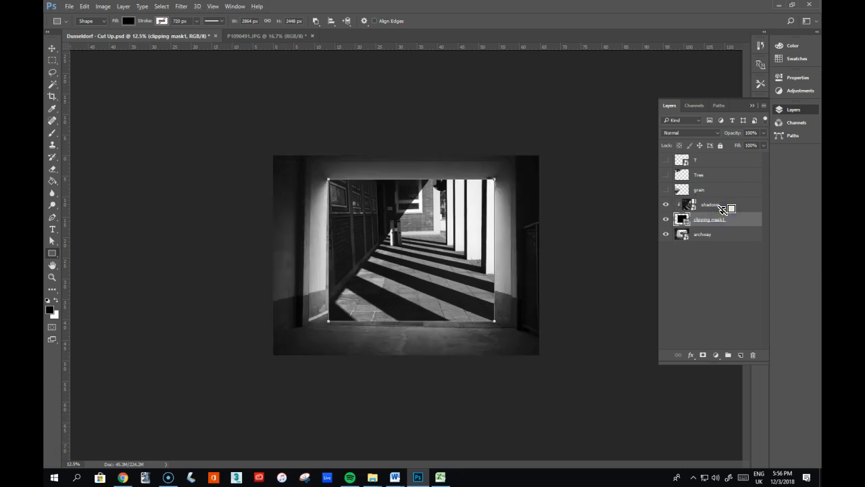
{"action": "left_click_drag", "start_coordinate": [723, 210], "coordinate": [677, 228]}
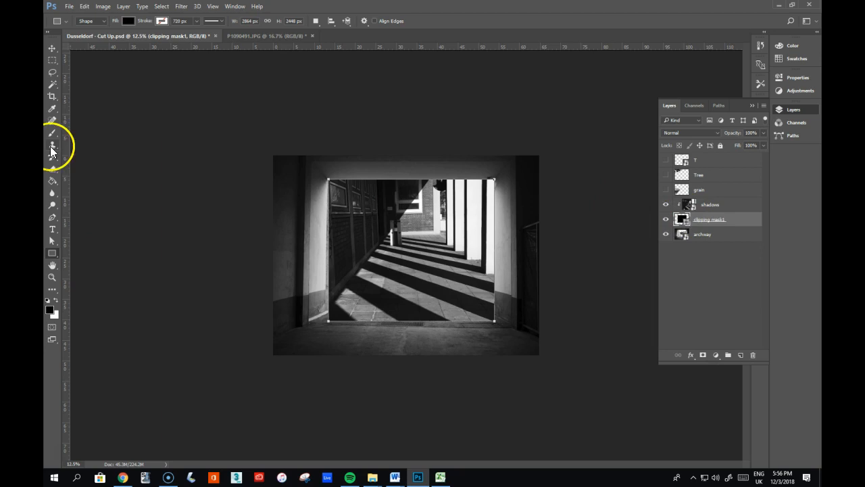
Step: With the Direct Selection Tool, pull the mask's upper-right corner point inward and convert the live shape into a regular path
{"action": "left_click", "coordinate": [53, 253]}
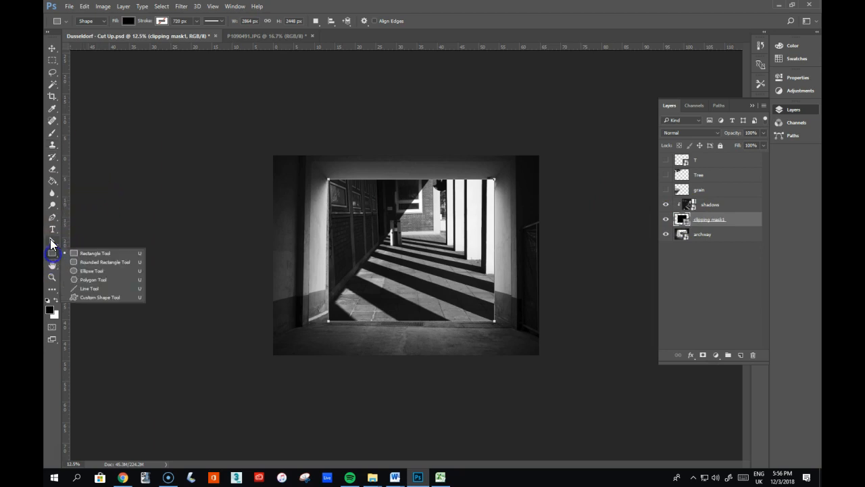
{"action": "left_click", "coordinate": [53, 241]}
{"action": "left_click", "coordinate": [105, 250]}
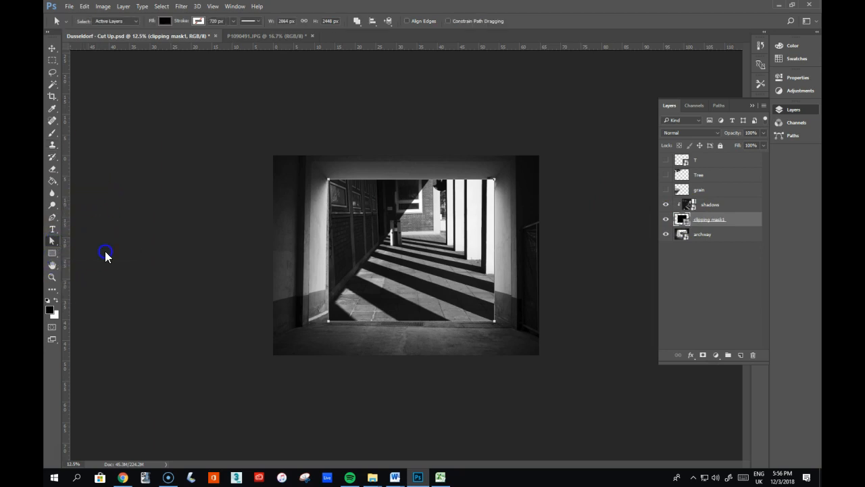
{"action": "left_click", "coordinate": [55, 245]}
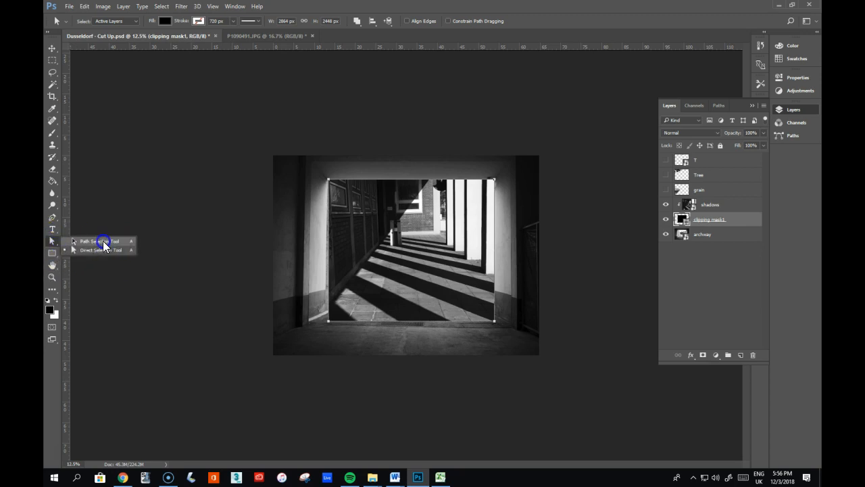
{"action": "left_click", "coordinate": [76, 241]}
{"action": "left_click", "coordinate": [88, 250]}
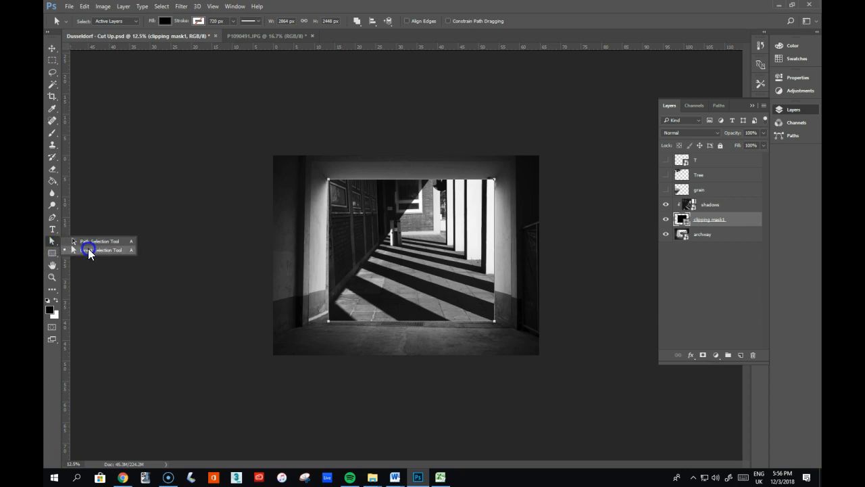
{"action": "left_click", "coordinate": [507, 185]}
{"action": "left_click_drag", "start_coordinate": [497, 182], "coordinate": [460, 207]}
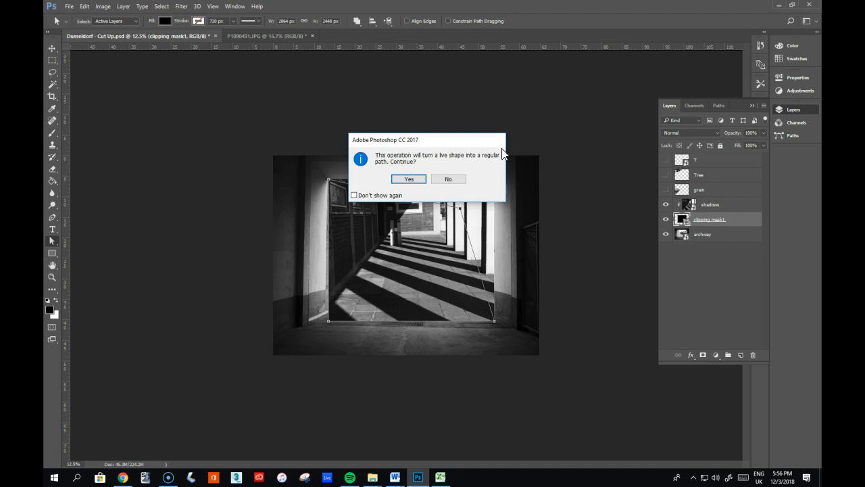
{"action": "left_click", "coordinate": [409, 180]}
{"action": "left_click", "coordinate": [407, 182]}
Step: Move the mask's corner points to fit the courtyard ground between the walls, about 3560 by 768 px overall
{"action": "left_click", "coordinate": [459, 210]}
{"action": "left_click_drag", "start_coordinate": [459, 210], "coordinate": [494, 293]}
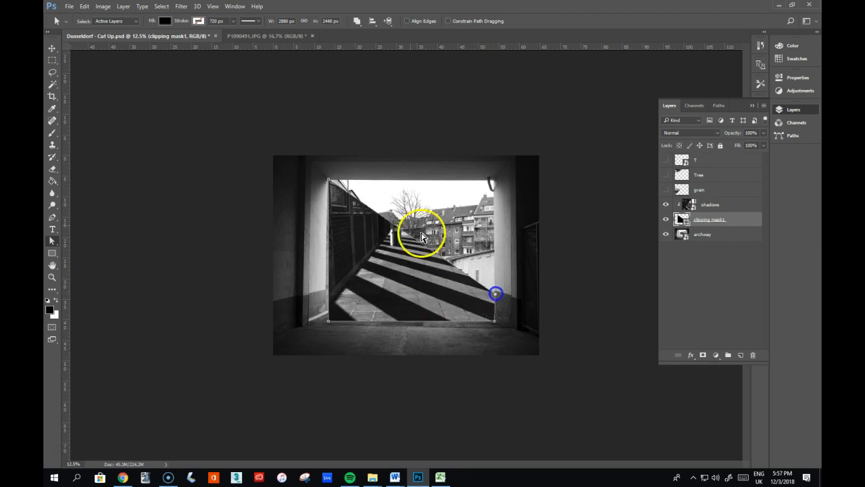
{"action": "left_click_drag", "start_coordinate": [330, 184], "coordinate": [368, 278]}
{"action": "left_click_drag", "start_coordinate": [329, 321], "coordinate": [308, 326]}
{"action": "left_click_drag", "start_coordinate": [366, 277], "coordinate": [384, 291]}
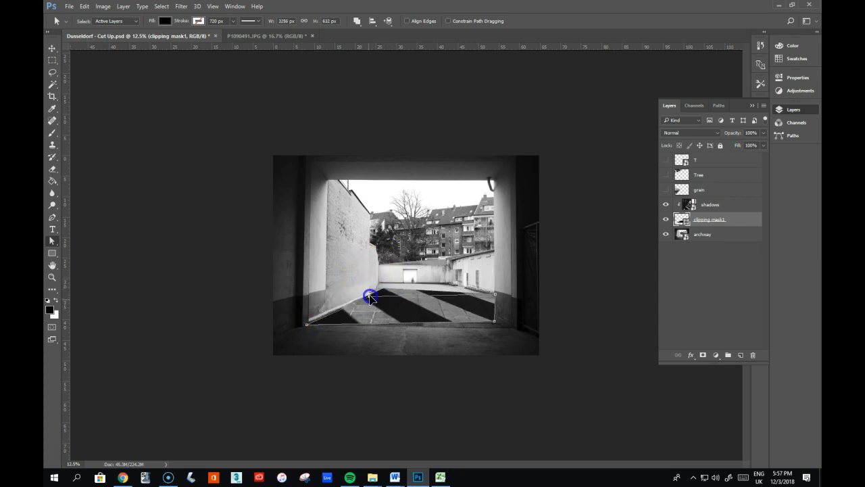
{"action": "mouse_move", "coordinate": [307, 325]}
{"action": "left_mouse_down"}
{"action": "mouse_move", "coordinate": [315, 330]}
{"action": "mouse_move", "coordinate": [306, 327]}
{"action": "left_mouse_up"}
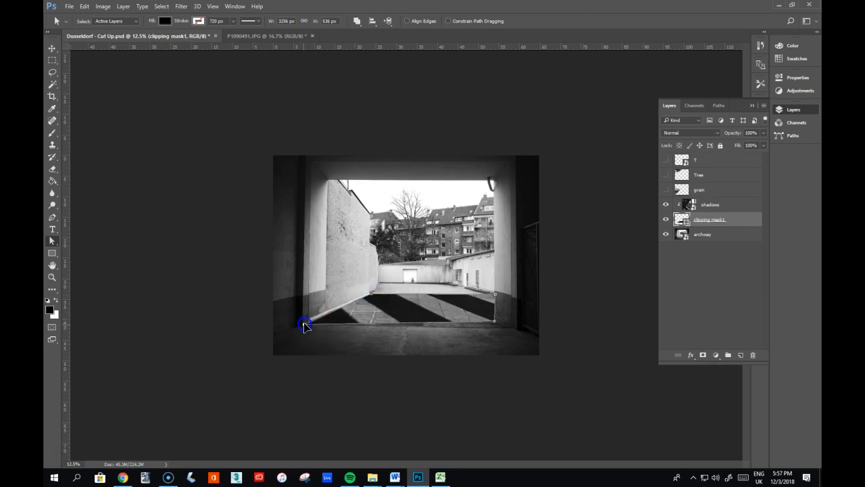
{"action": "left_click_drag", "start_coordinate": [491, 322], "coordinate": [510, 326]}
{"action": "left_click_drag", "start_coordinate": [321, 330], "coordinate": [309, 328]}
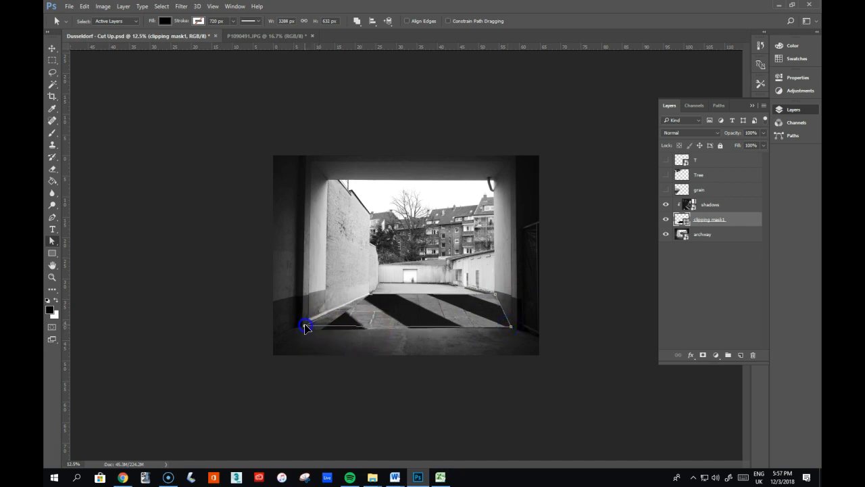
{"action": "left_click_drag", "start_coordinate": [495, 294], "coordinate": [378, 282]}
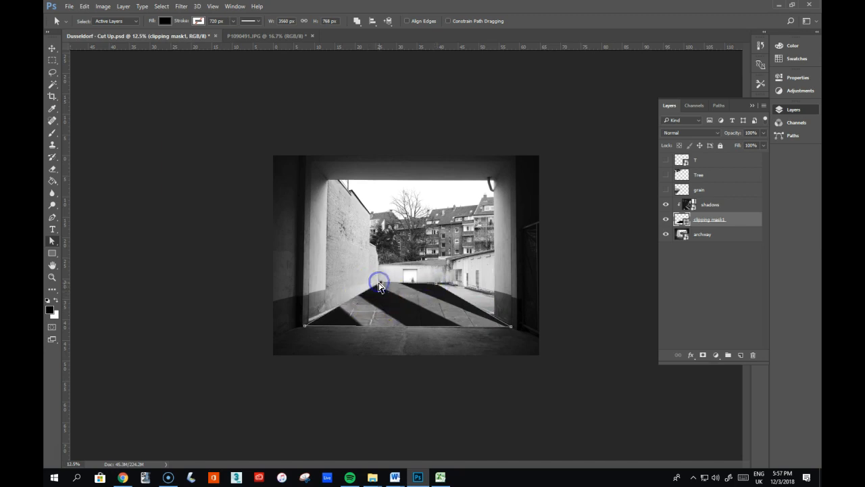
{"action": "left_click", "coordinate": [653, 288]}
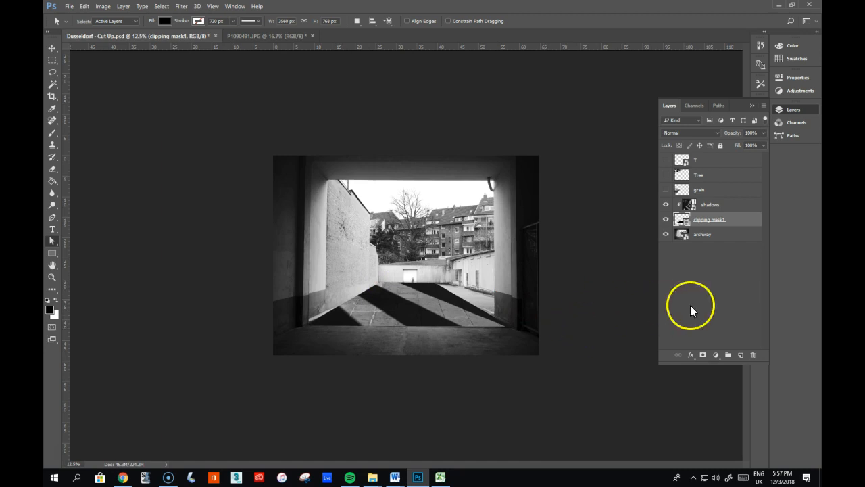
Step: Pull the two far corner points of the ground mask toward the viewer, making the shape about 416 px high
{"action": "left_click", "coordinate": [408, 295]}
{"action": "left_click_drag", "start_coordinate": [369, 292], "coordinate": [436, 298]}
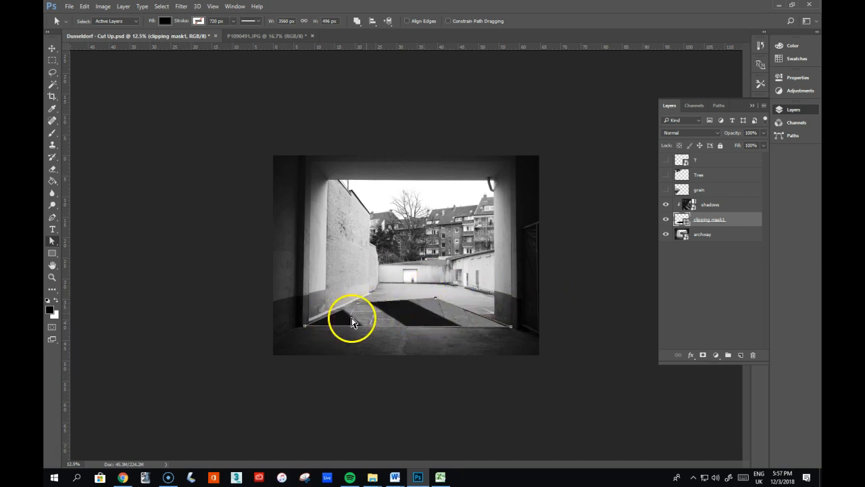
{"action": "left_click", "coordinate": [435, 301]}
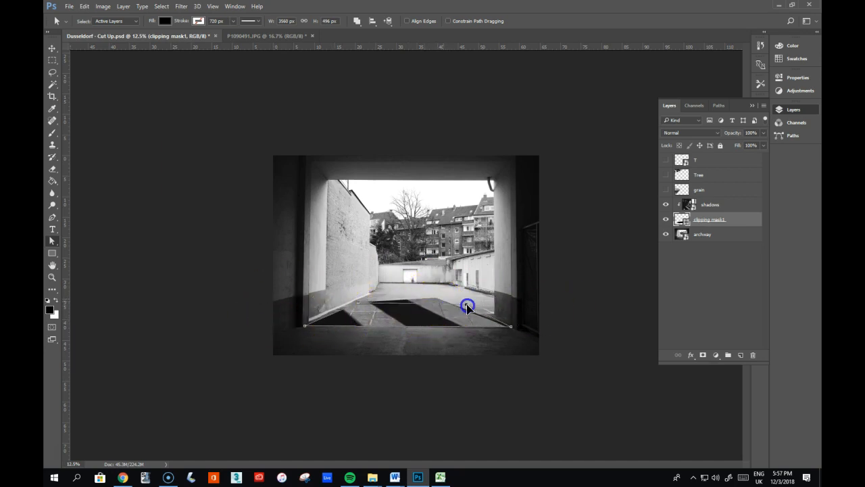
{"action": "left_click_drag", "start_coordinate": [465, 306], "coordinate": [457, 303]}
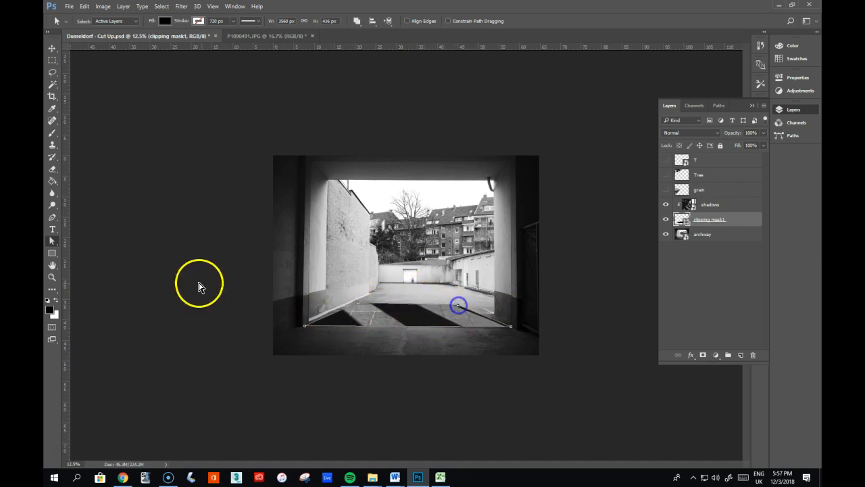
{"action": "left_click", "coordinate": [99, 249]}
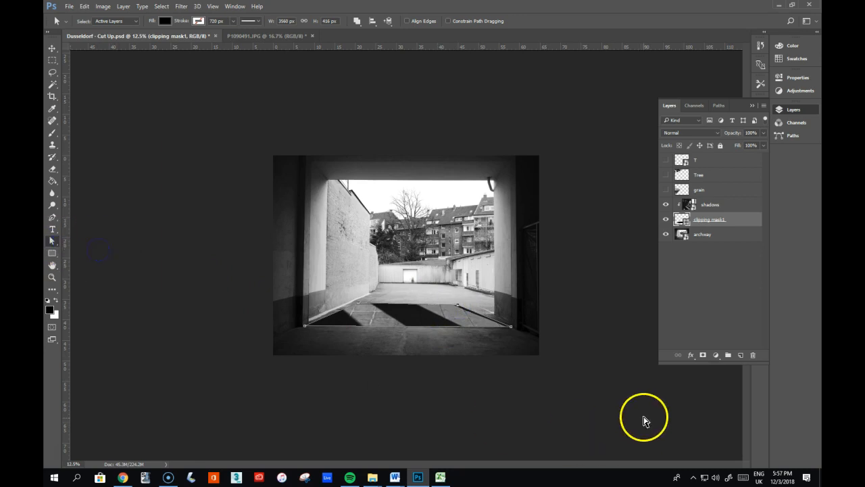
Step: Show the T, Tree and grain layers again and hide the clipping mask1 layer
{"action": "left_click", "coordinate": [665, 205]}
{"action": "left_click", "coordinate": [665, 159]}
{"action": "left_click", "coordinate": [666, 174]}
{"action": "left_click", "coordinate": [666, 189]}
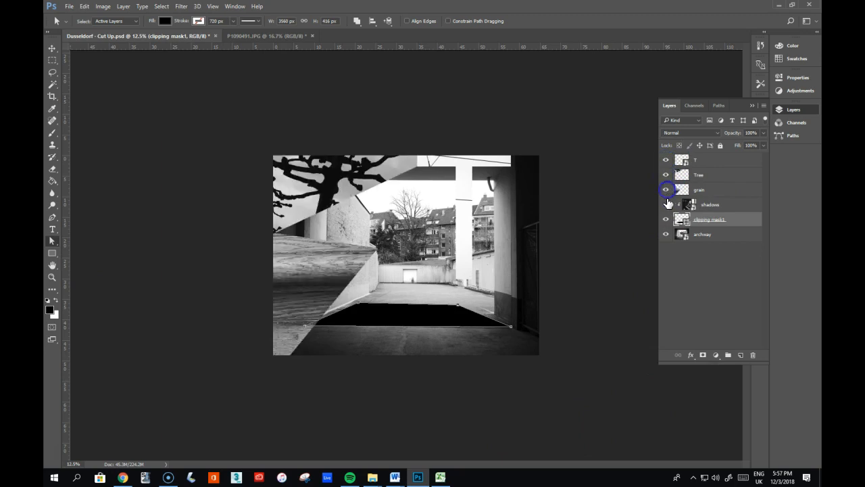
{"action": "left_click", "coordinate": [667, 205]}
{"action": "left_click", "coordinate": [667, 220]}
{"action": "left_click_drag", "start_coordinate": [716, 220], "coordinate": [669, 211]}
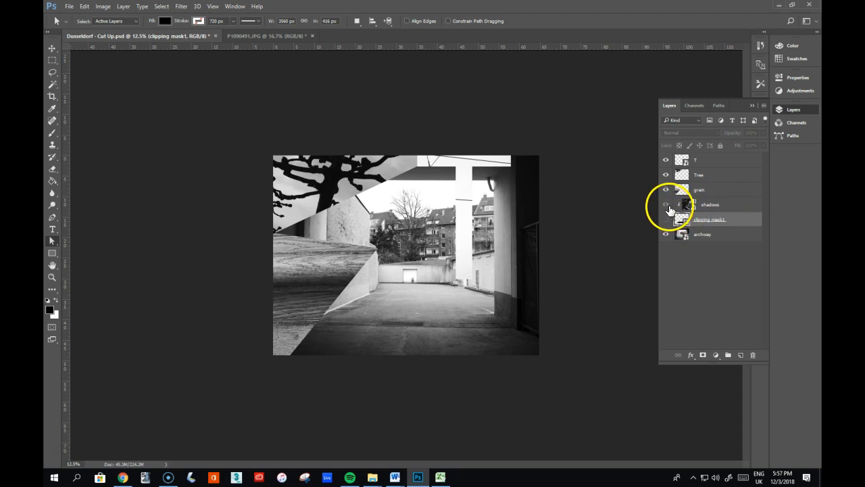
{"action": "left_click", "coordinate": [724, 207]}
{"action": "right_click", "coordinate": [731, 206]}
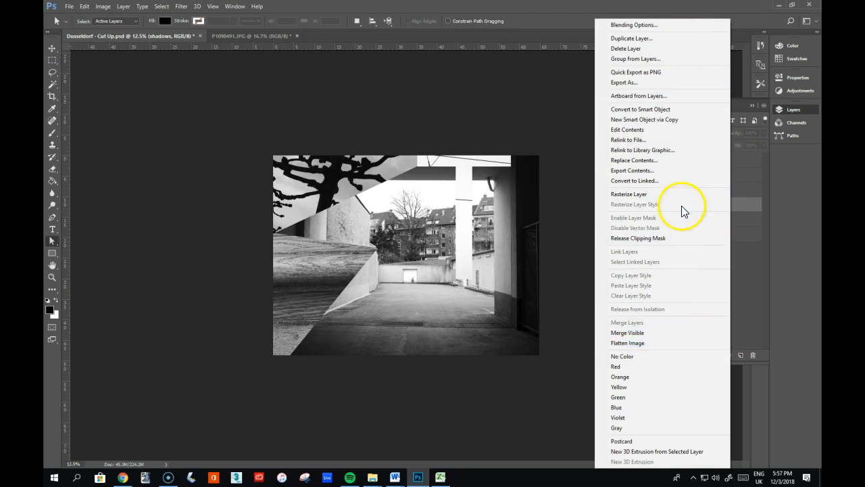
{"action": "left_click", "coordinate": [755, 314]}
{"action": "left_click", "coordinate": [720, 223]}
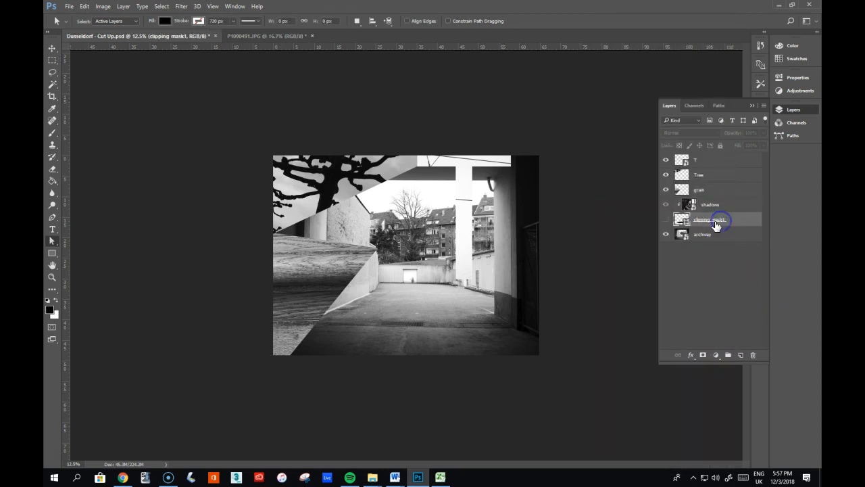
{"action": "right_click", "coordinate": [722, 223]}
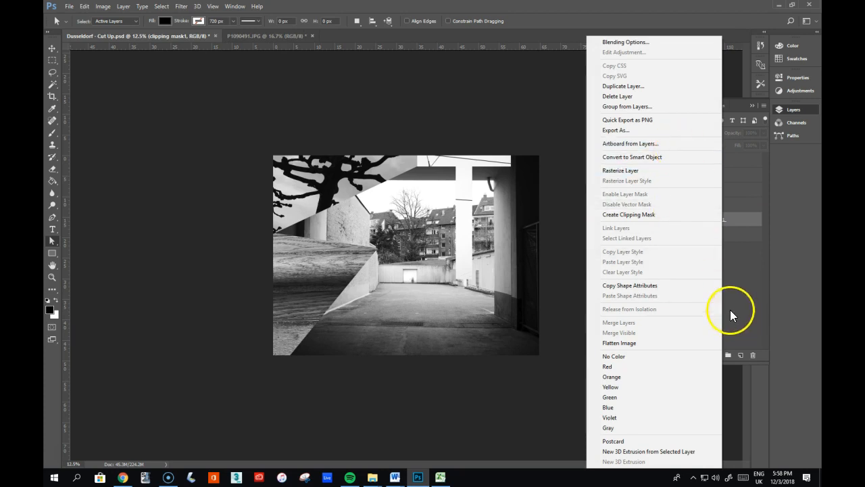
{"action": "left_click", "coordinate": [749, 278]}
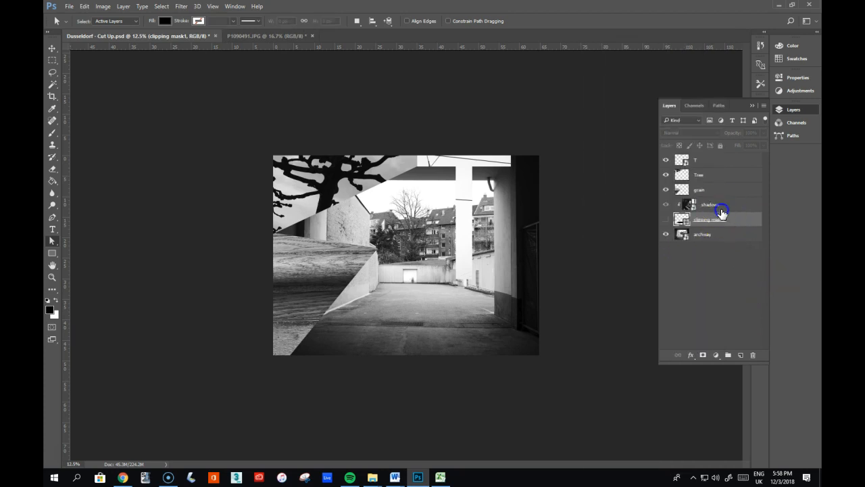
Step: Release the clipping mask from the shadows layer, keeping the clipping mask1 layer hidden
{"action": "left_click", "coordinate": [722, 206]}
{"action": "right_click", "coordinate": [724, 210]}
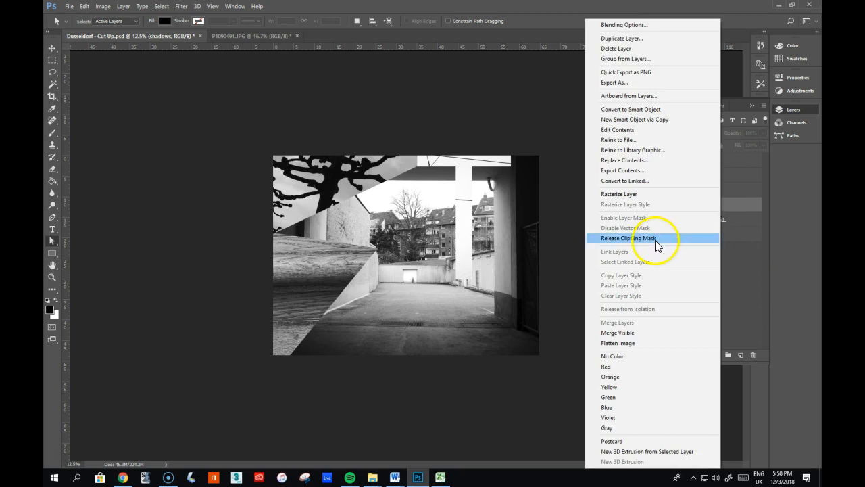
{"action": "left_click", "coordinate": [607, 238]}
{"action": "left_click", "coordinate": [666, 220]}
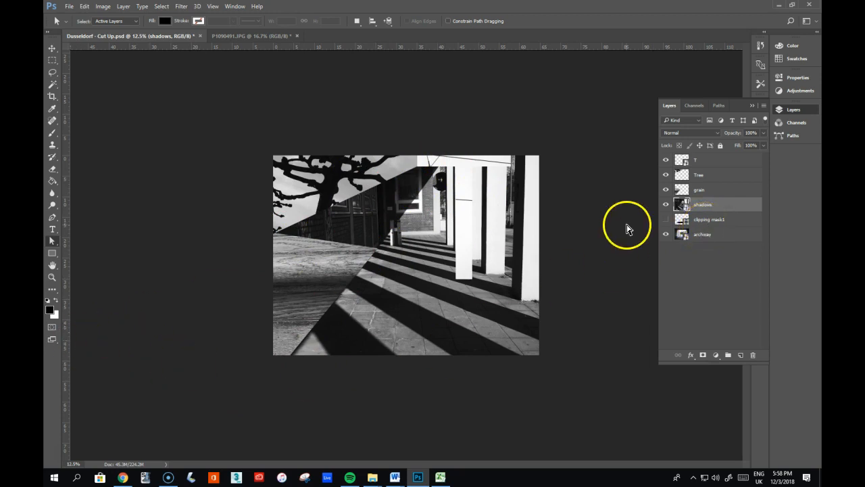
Step: Select the T layer at the top of the stack and activate the Horizontal Type Tool
{"action": "left_click", "coordinate": [699, 162]}
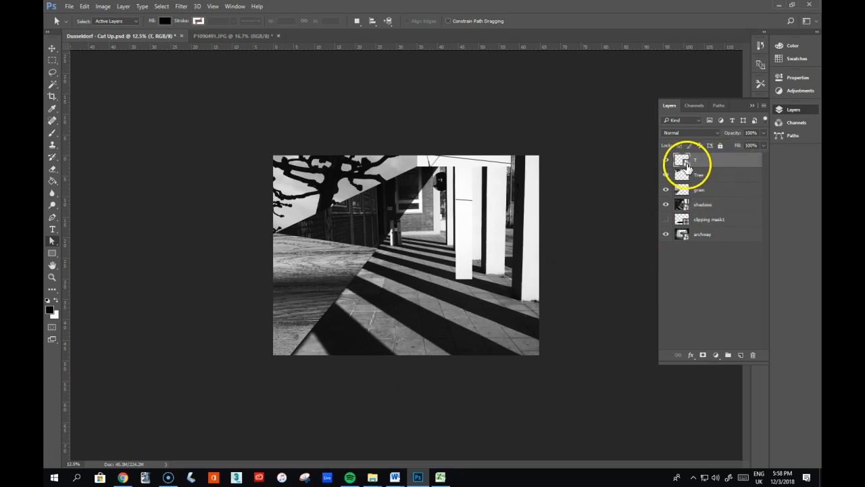
{"action": "left_click", "coordinate": [50, 228]}
{"action": "left_click_drag", "start_coordinate": [48, 232], "coordinate": [124, 229]}
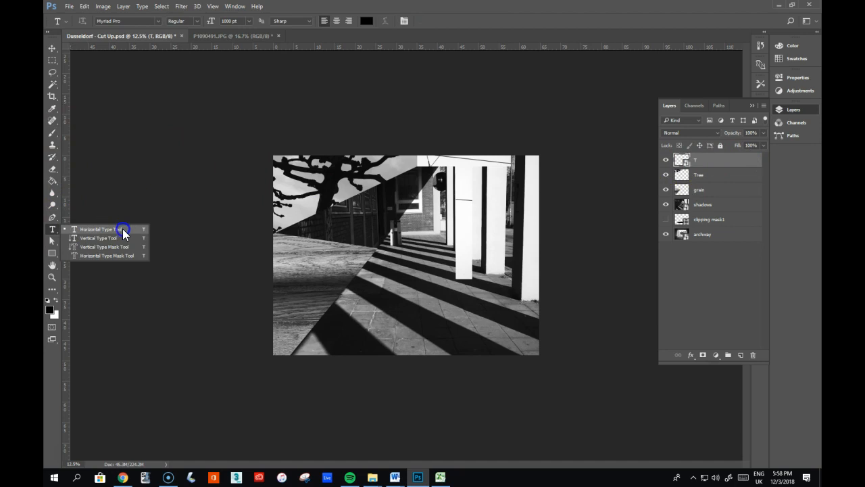
{"action": "left_click", "coordinate": [103, 230]}
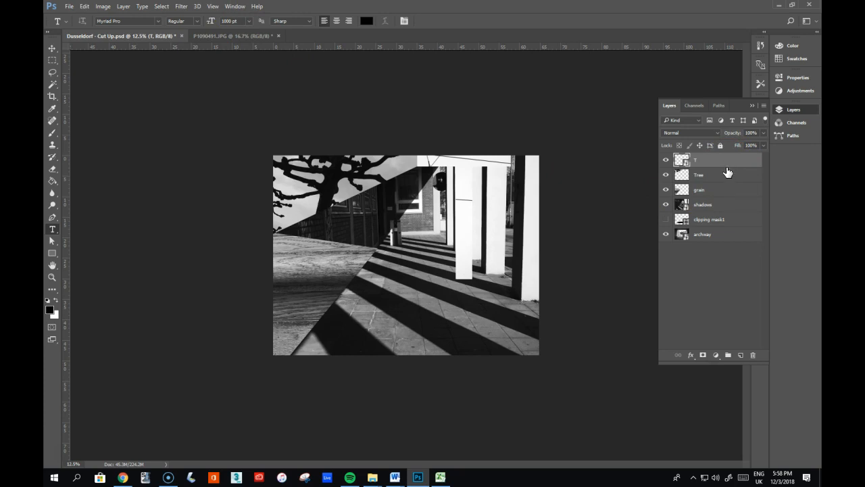
{"action": "left_click", "coordinate": [696, 165]}
{"action": "left_click", "coordinate": [720, 145]}
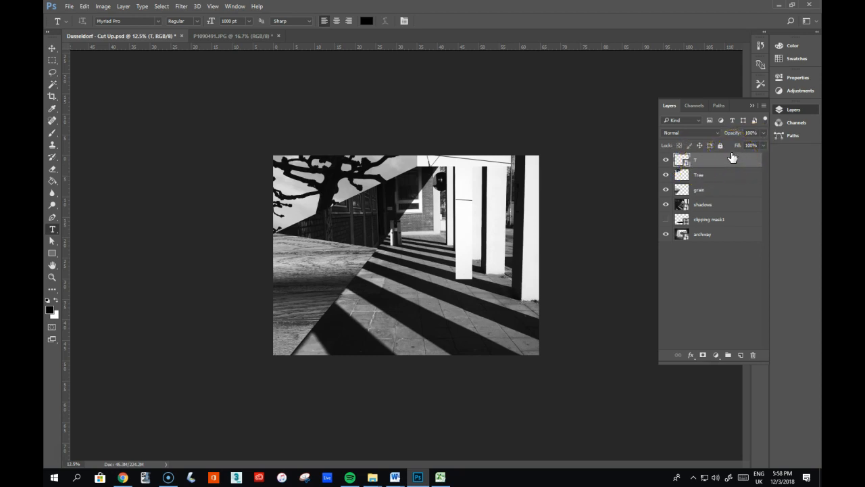